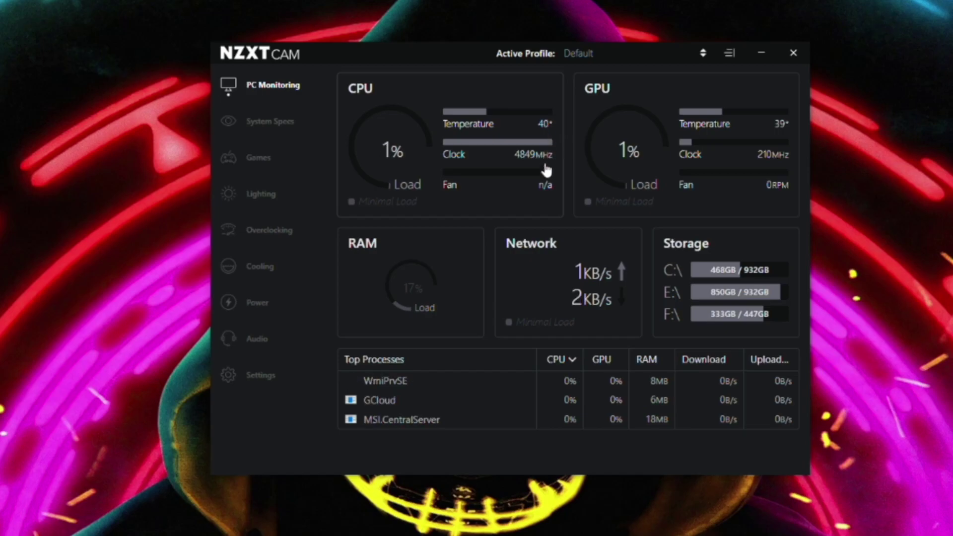
Step: Show the Cooling page, switch to Lighting and expand the Kraken Z3 LCD Display settings
click(267, 269)
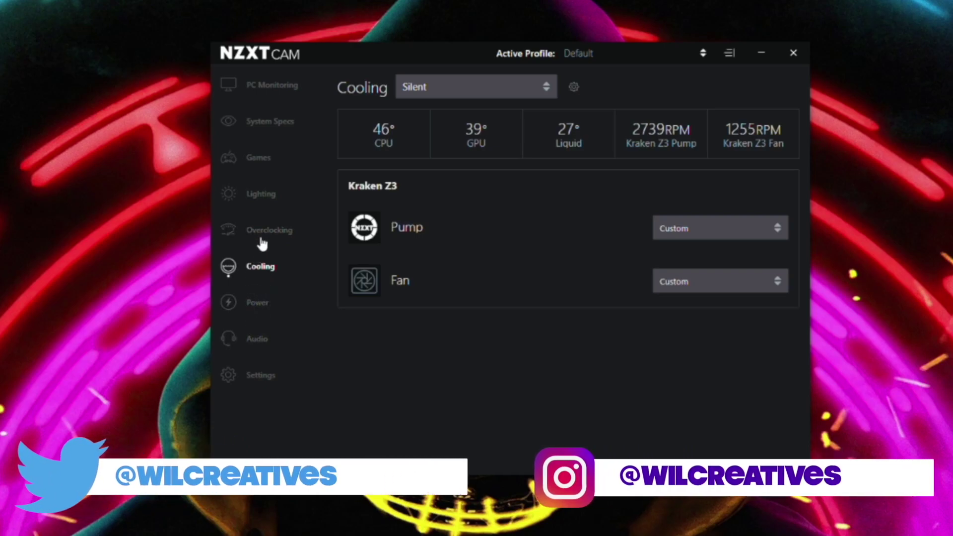
click(267, 195)
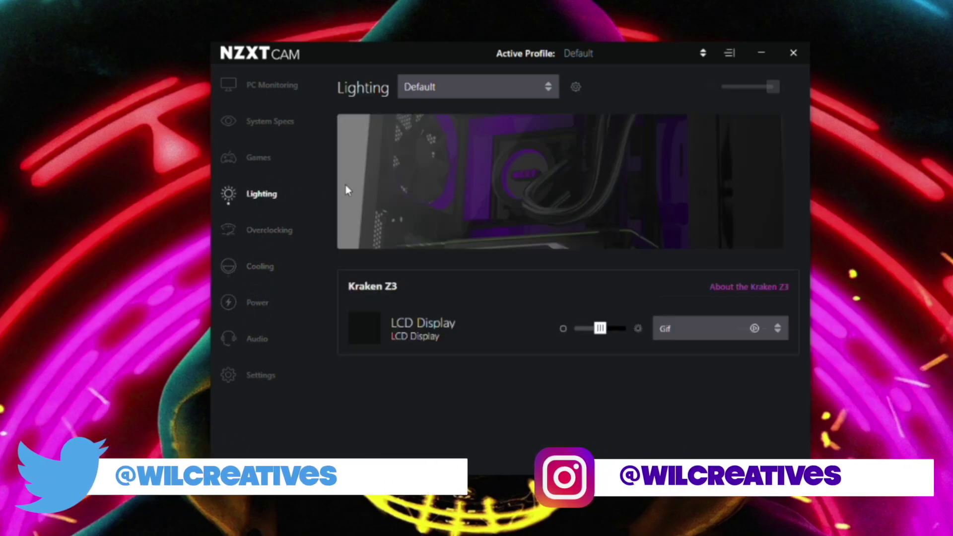
click(490, 314)
scroll(560, 399, down, 2)
scroll(560, 398, down, 1)
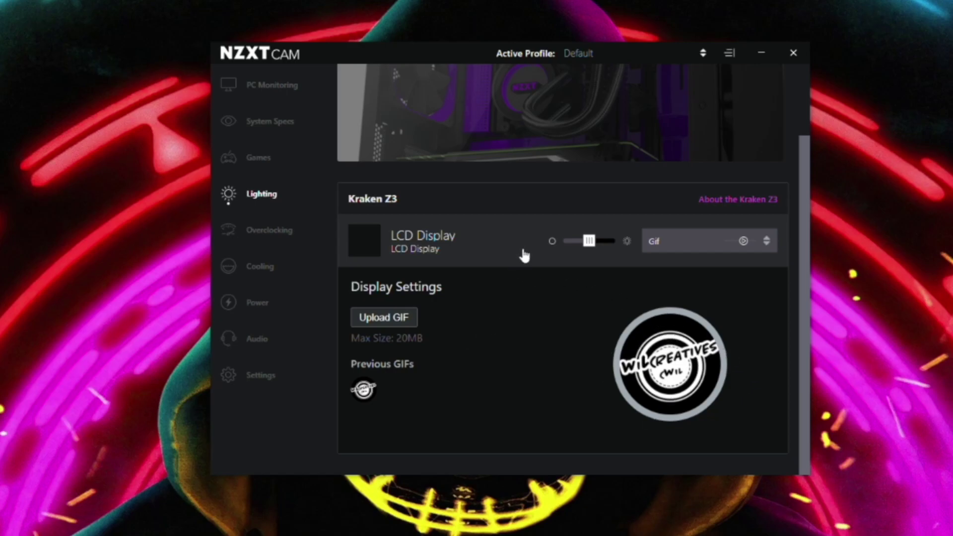
Step: Preview CPU Temperature on the Kraken Z3 LCD and look at the first visualization colour's swatches
click(665, 243)
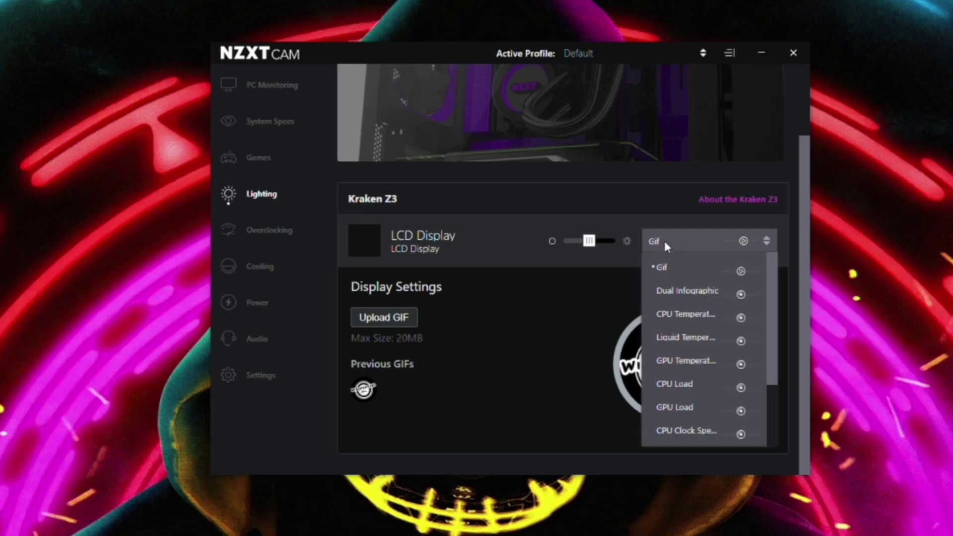
click(706, 298)
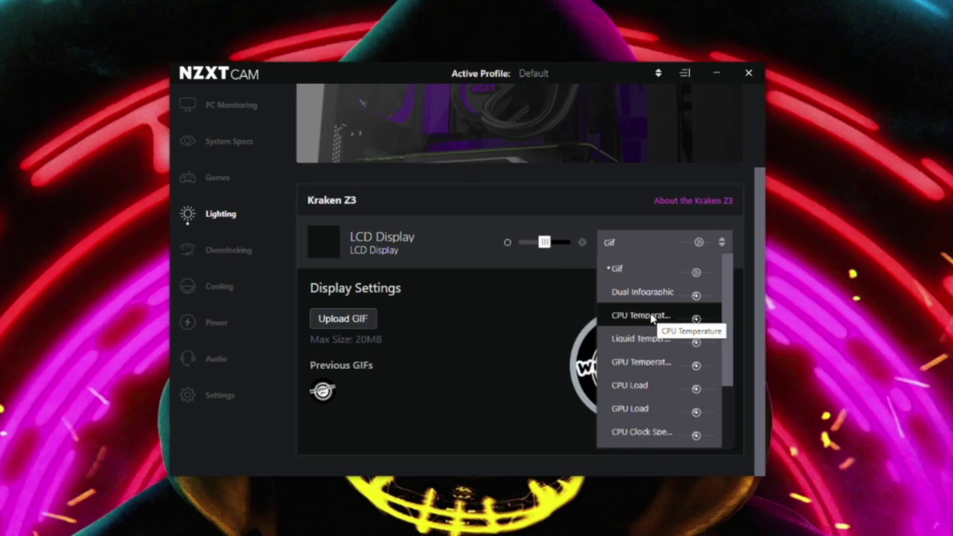
click(652, 318)
scroll(697, 344, down, 1)
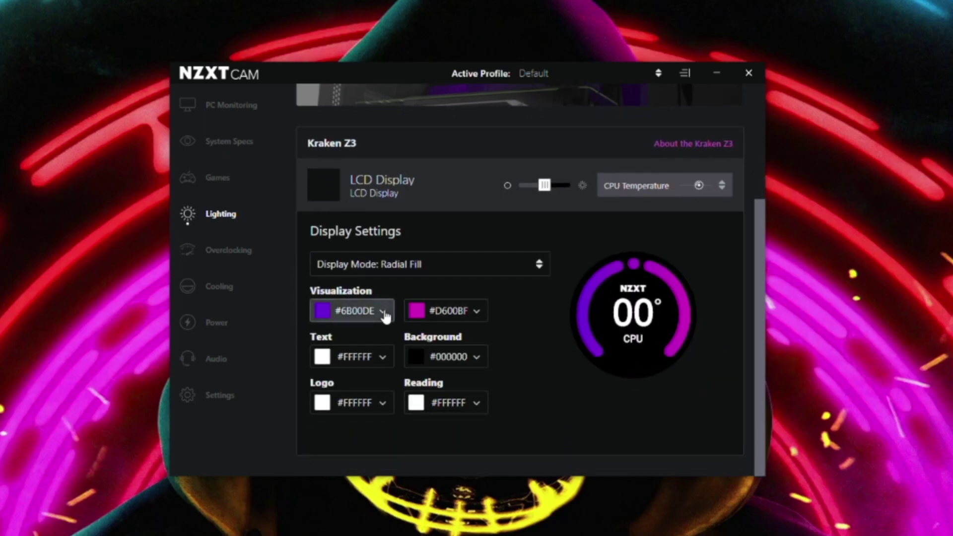
click(386, 315)
click(538, 330)
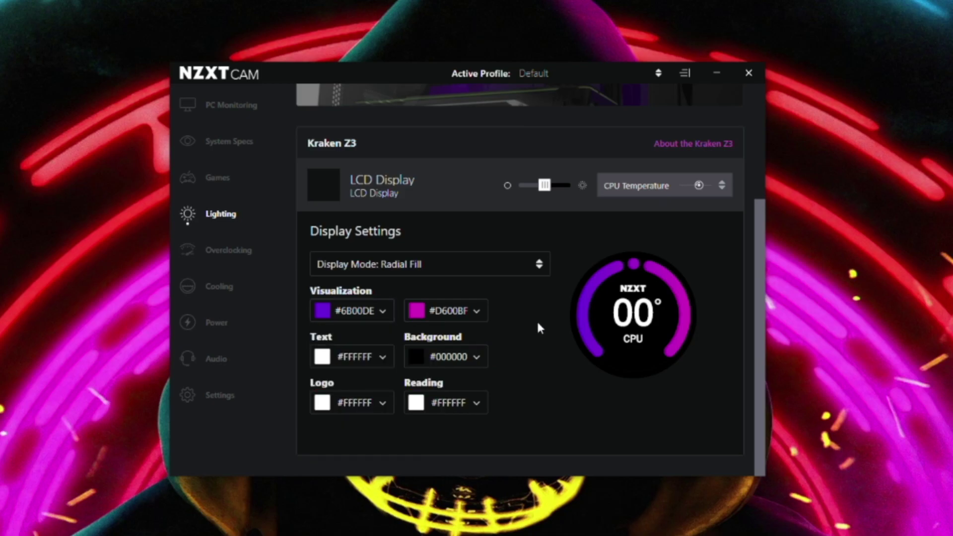
Step: Preview the Liquid Temperature and GPU Temperature readouts on the Kraken Z3 LCD
click(715, 185)
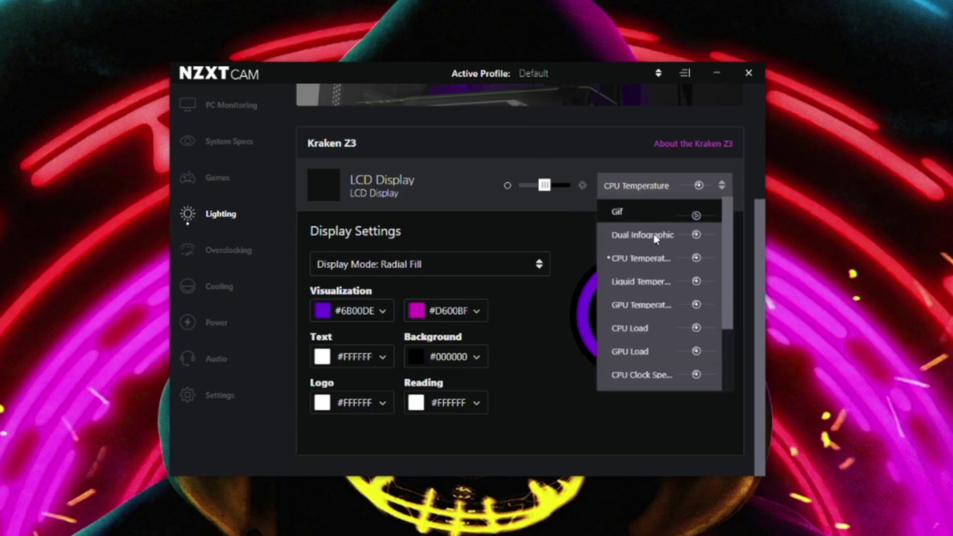
click(654, 288)
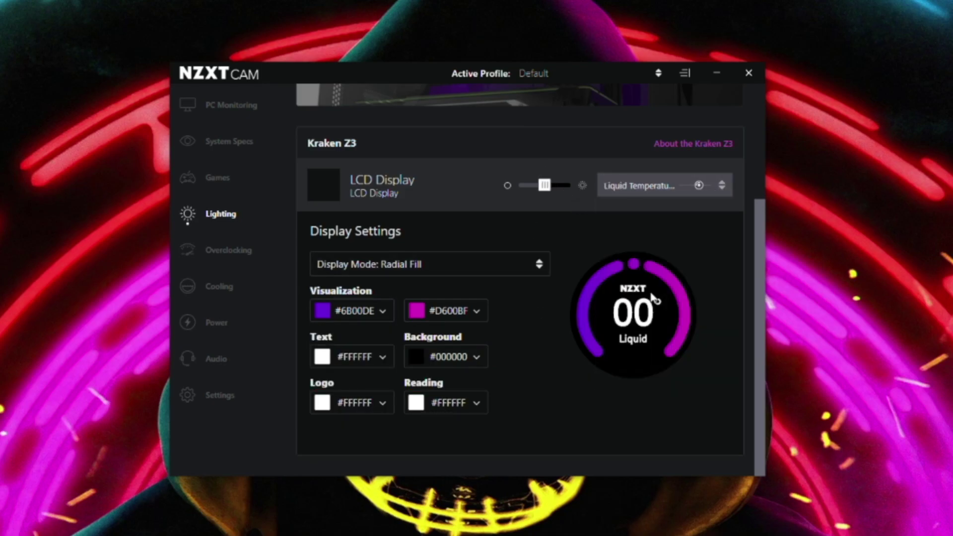
click(647, 194)
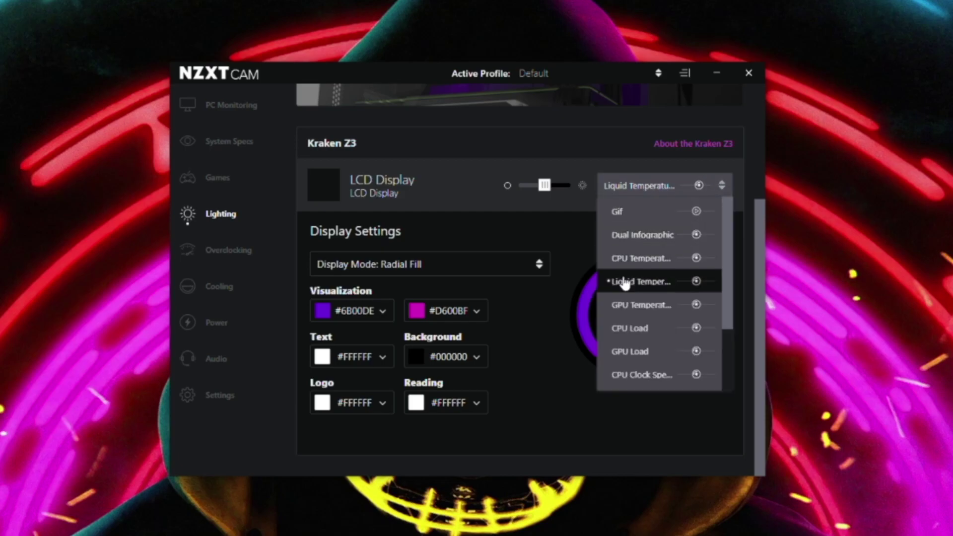
click(624, 305)
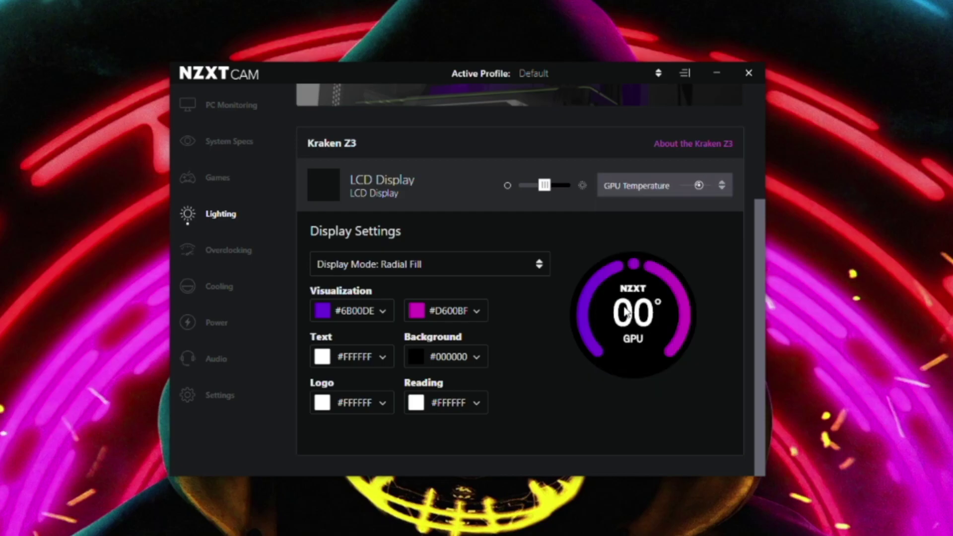
Step: Preview the CPU Load, GPU Load and CPU Clock Speed readouts on the Kraken Z3 LCD
click(639, 185)
click(626, 330)
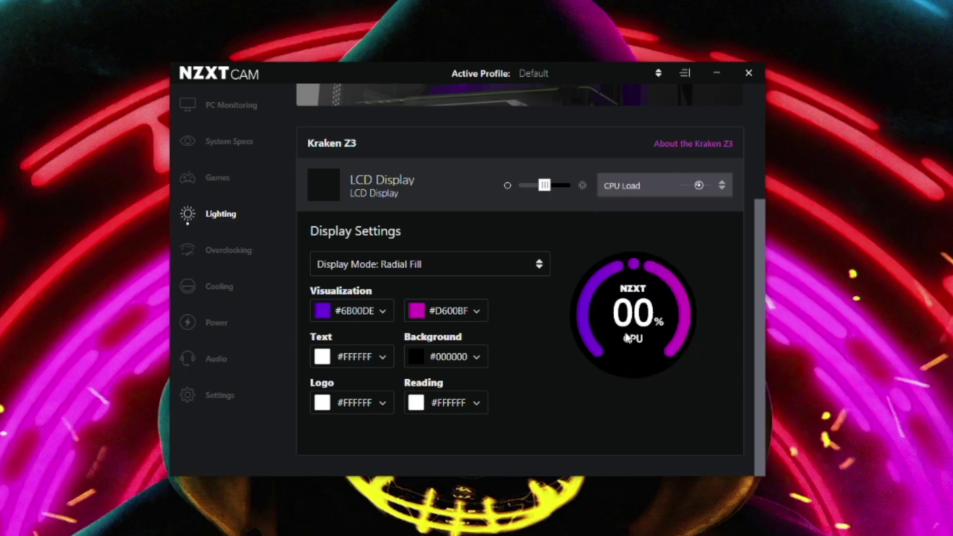
click(629, 190)
click(640, 357)
click(627, 182)
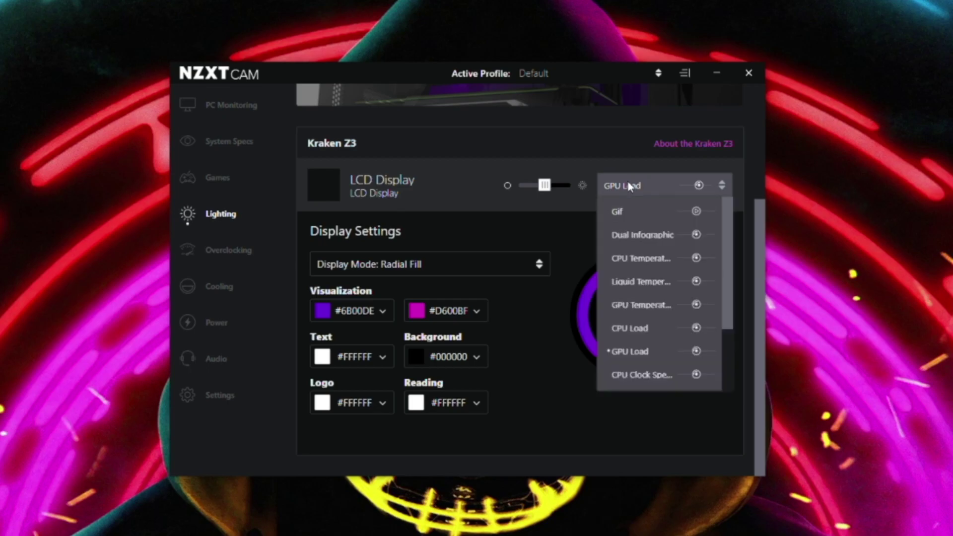
click(644, 376)
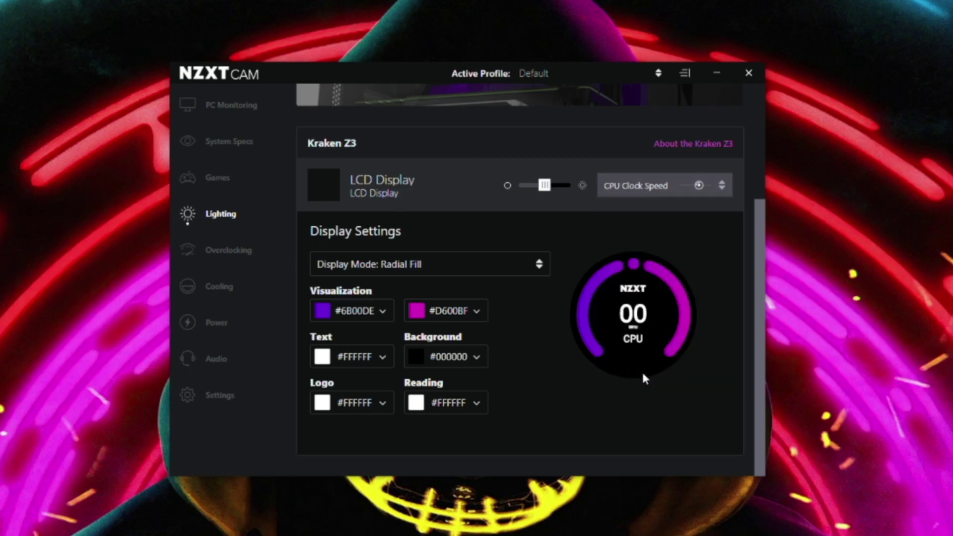
Step: Set the Kraken Z3 LCD display mode to Carousel
click(615, 193)
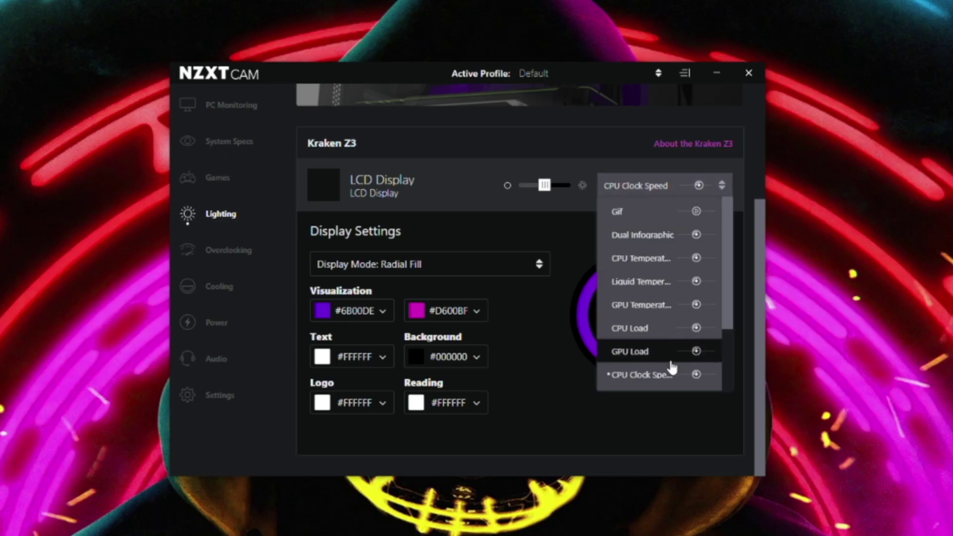
scroll(673, 368, down, 3)
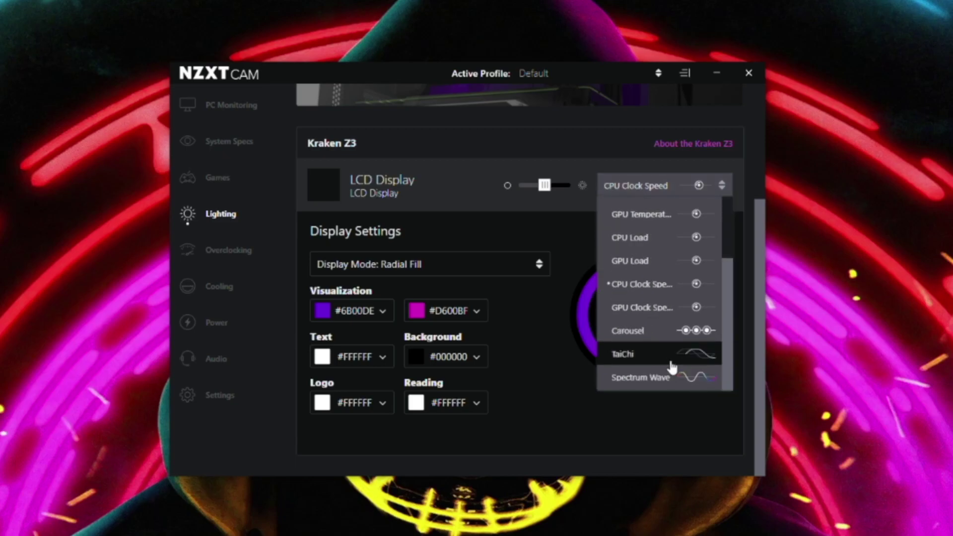
click(644, 332)
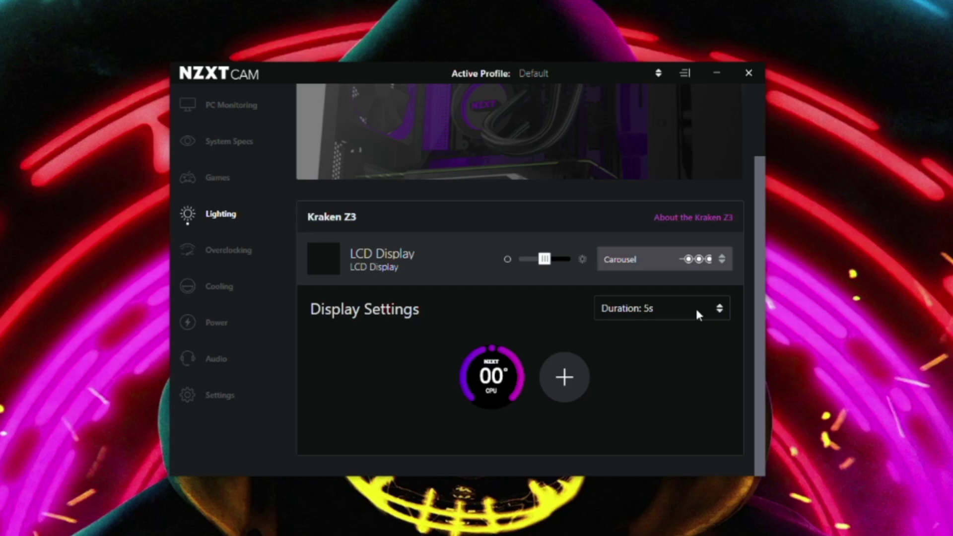
Step: Add a Liquid Temperature face to the LCD carousel and save it
click(562, 376)
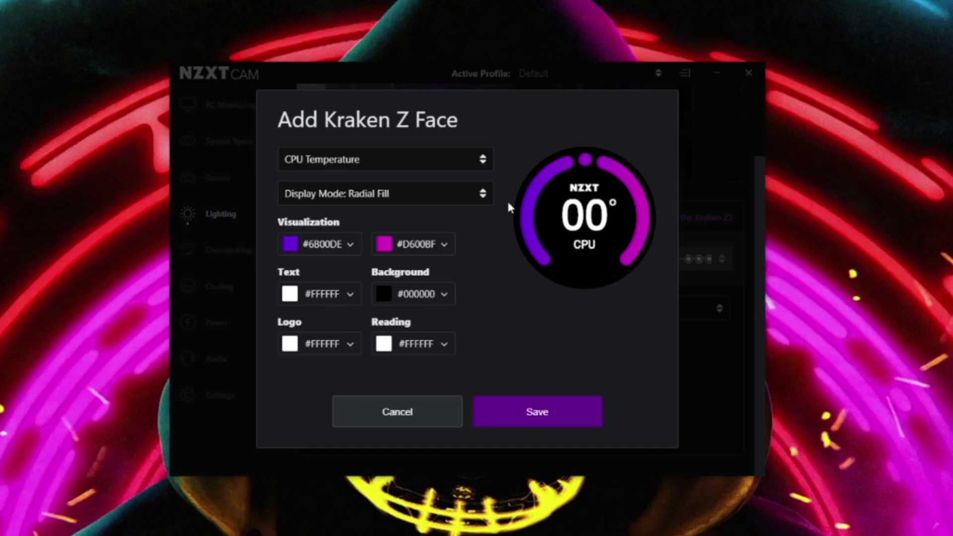
click(470, 165)
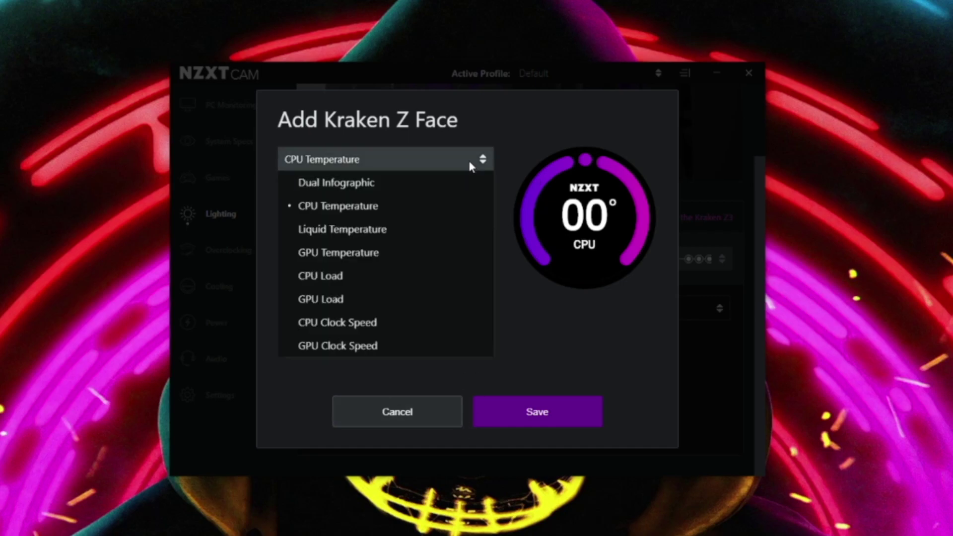
click(413, 231)
click(552, 420)
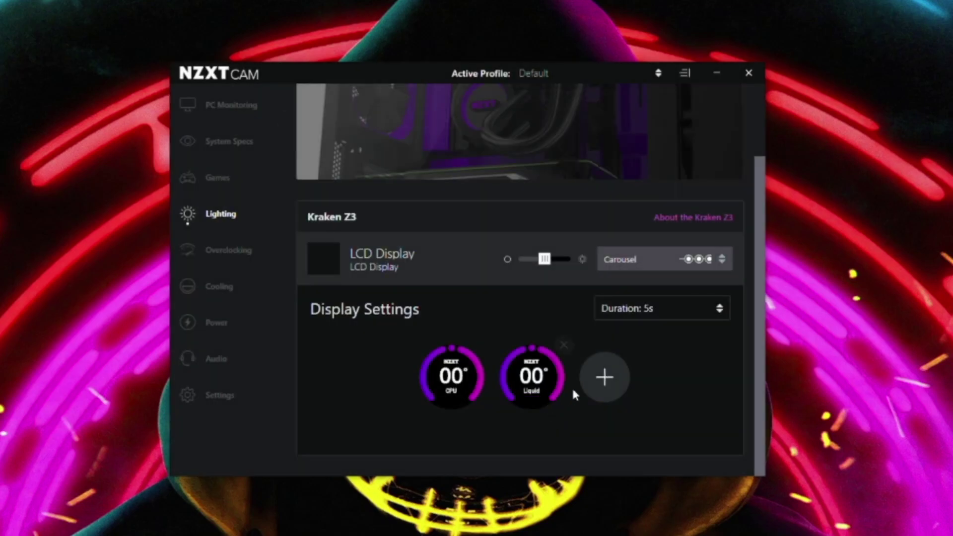
Step: Add a GPU Temperature face to the LCD carousel and save it
click(603, 377)
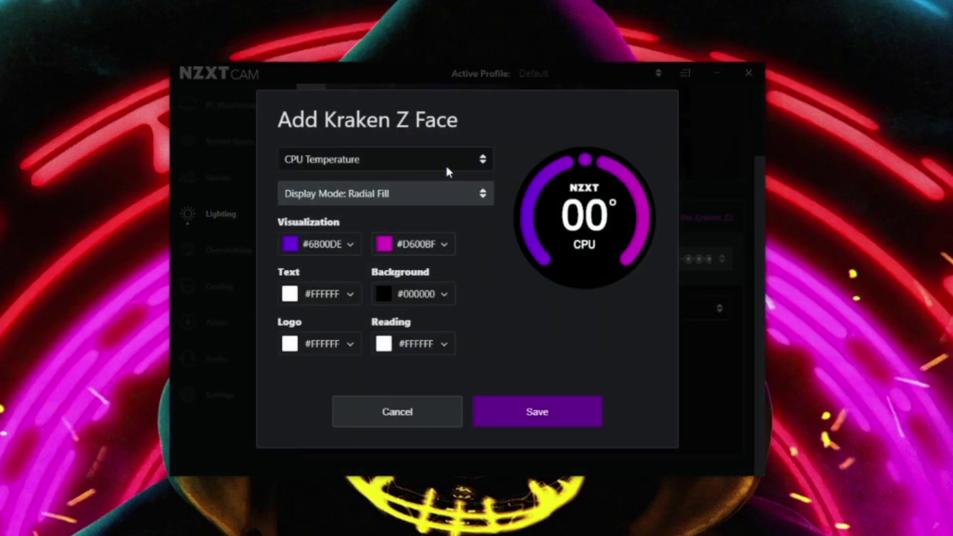
click(453, 150)
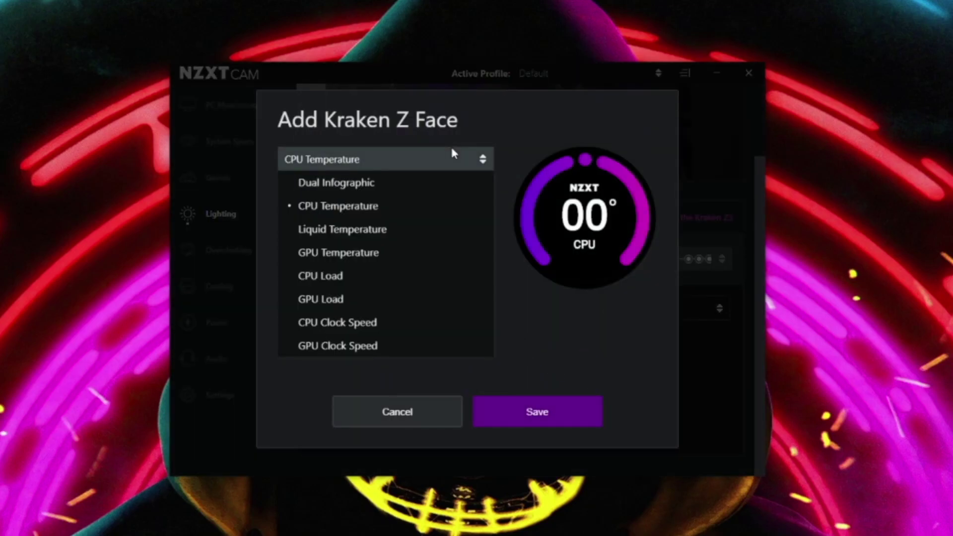
click(402, 258)
click(556, 416)
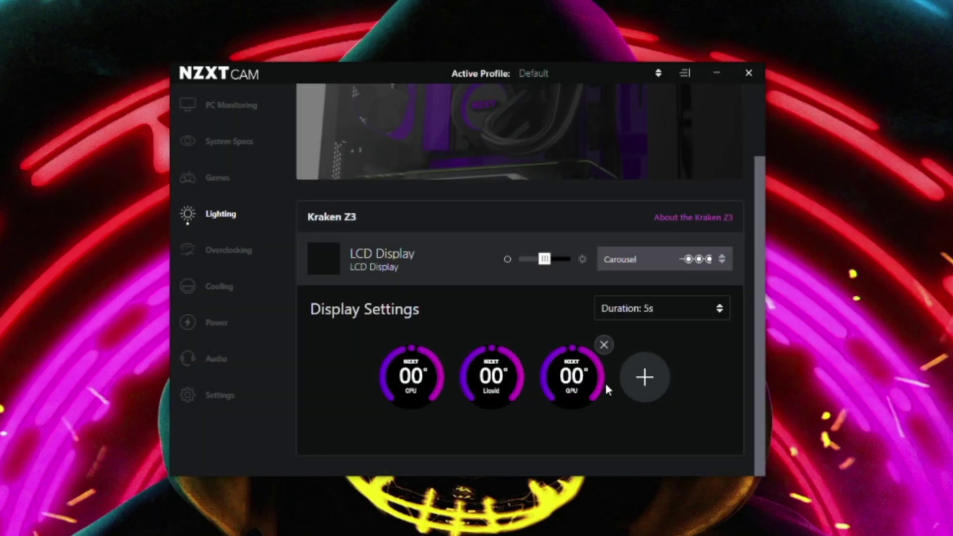
Step: Check the carousel duration options, keep 5s, and add a GPU Clock Speed face in Radial Fill mode
click(697, 310)
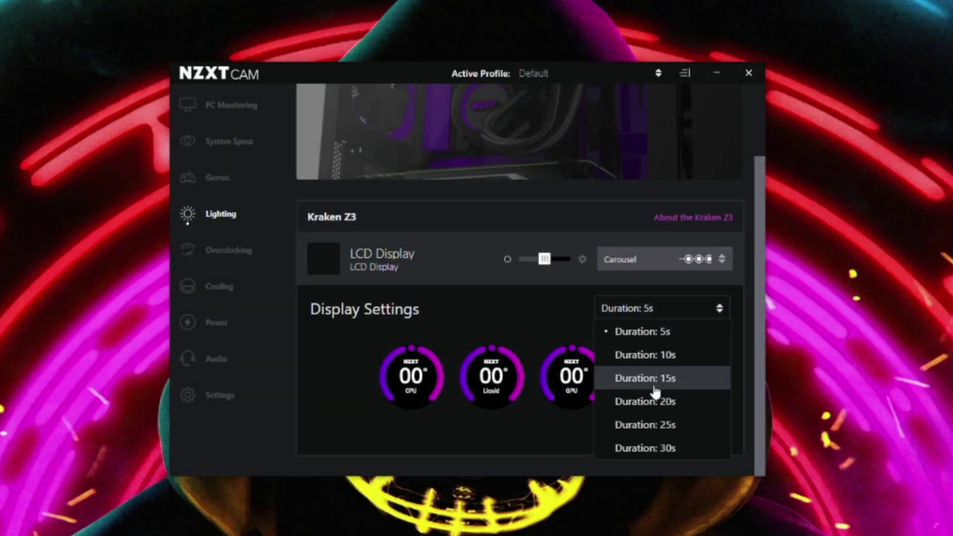
click(666, 308)
click(643, 377)
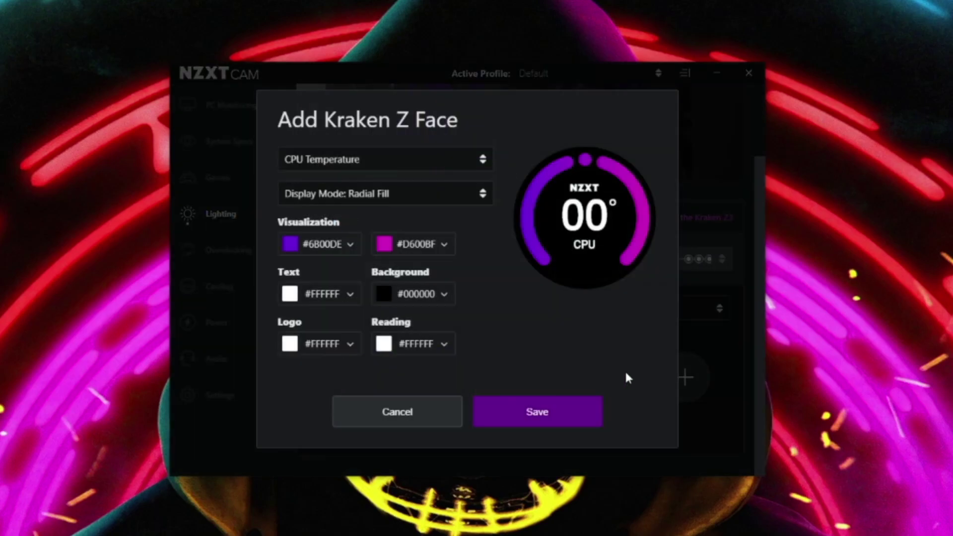
click(459, 188)
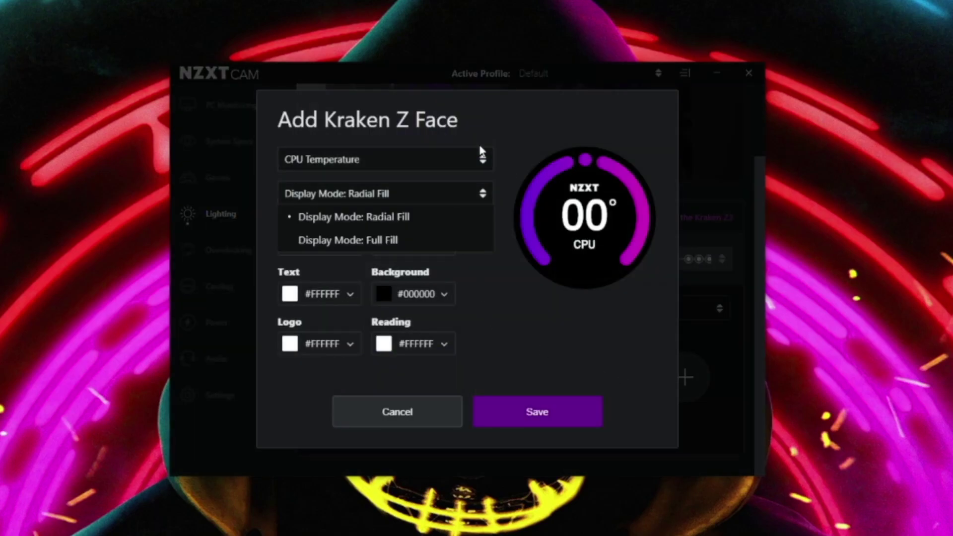
click(476, 160)
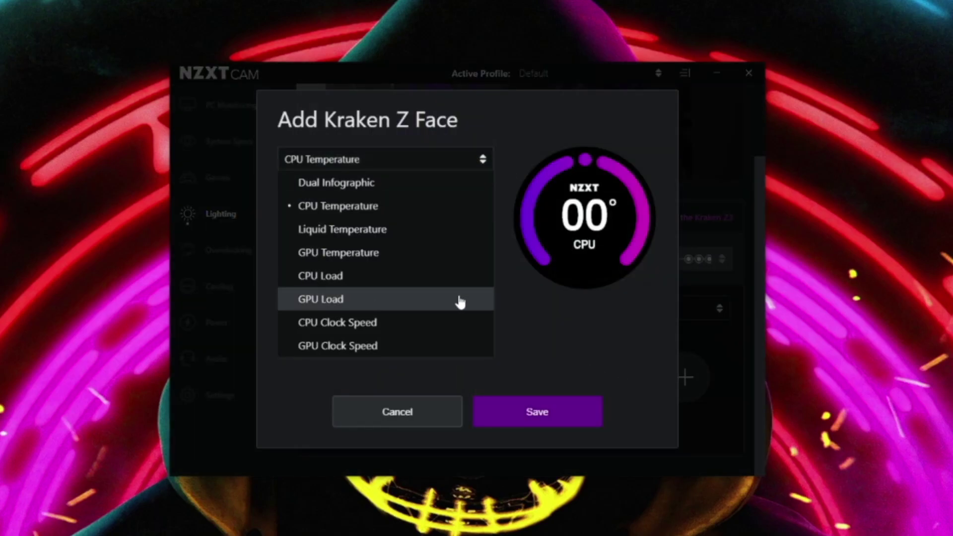
click(420, 350)
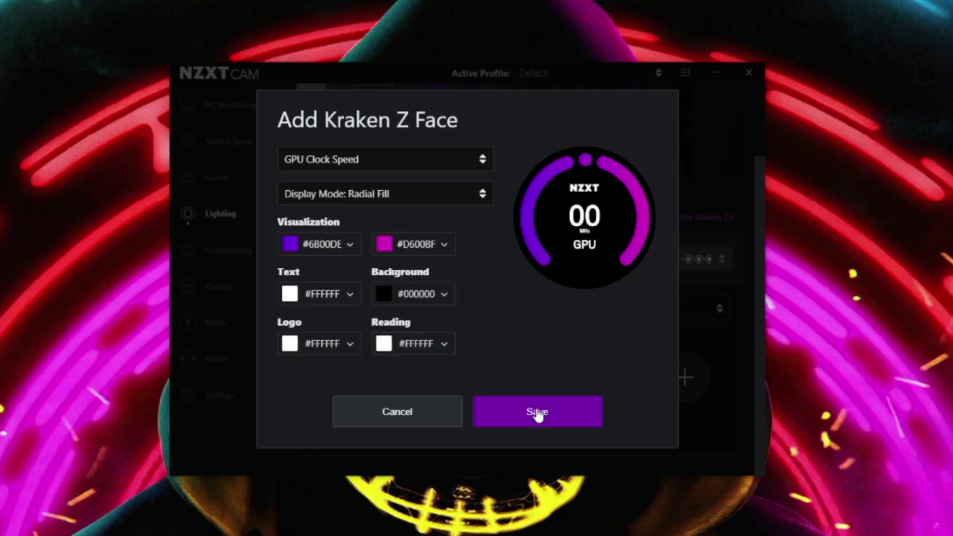
click(538, 414)
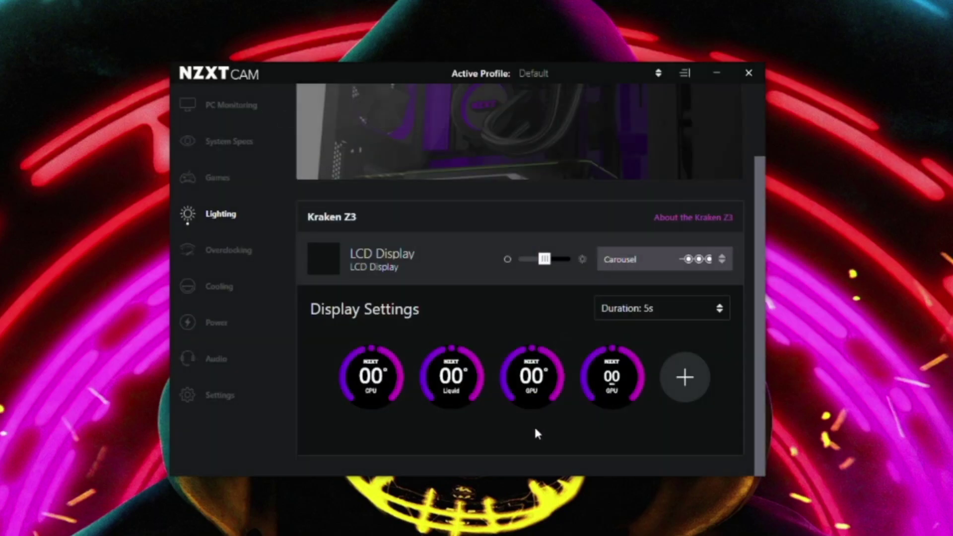
Step: Examine the second visualization colour's swatches for the CPU Temperature face, keep its colours and close the face editor
click(376, 383)
click(438, 253)
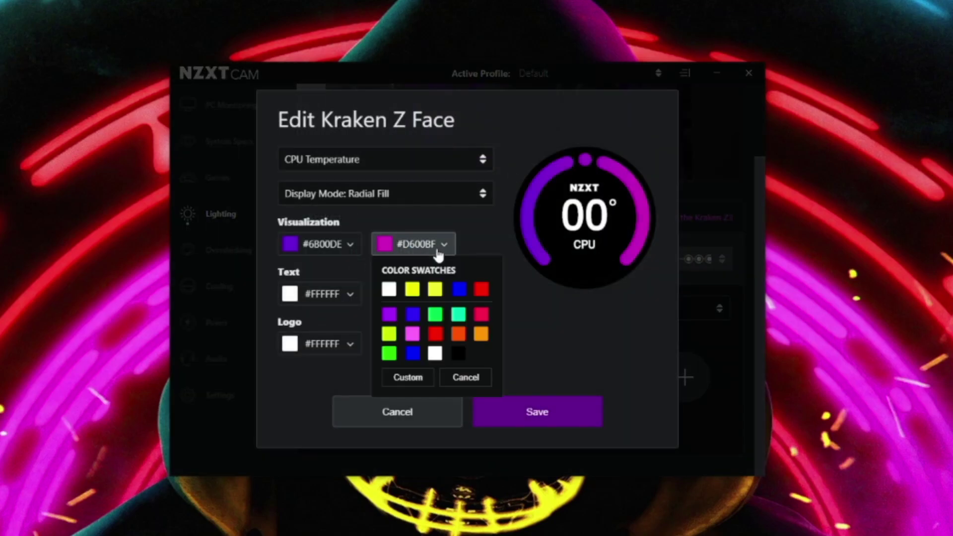
click(487, 379)
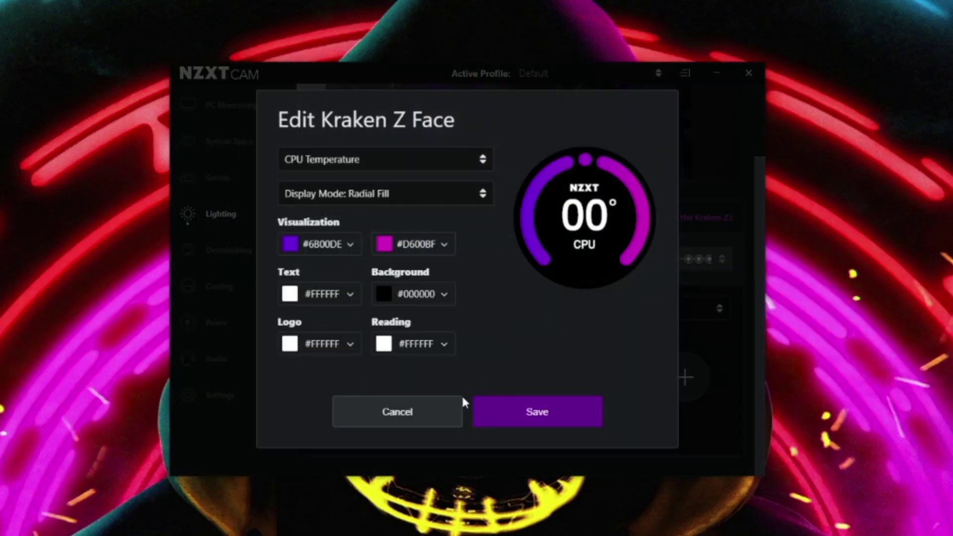
click(487, 410)
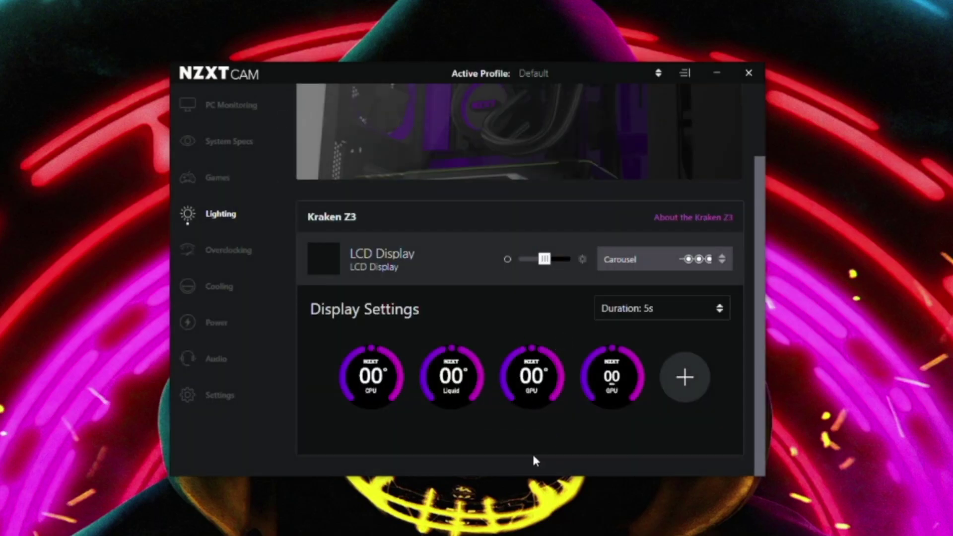
Step: Switch the Kraken Z3 LCD display from Carousel to Gif mode
click(655, 309)
click(657, 253)
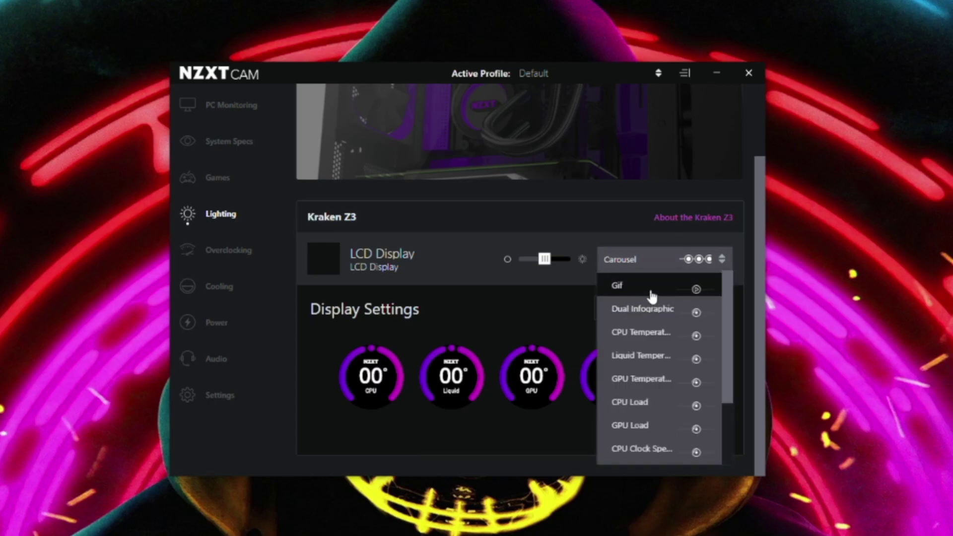
click(652, 293)
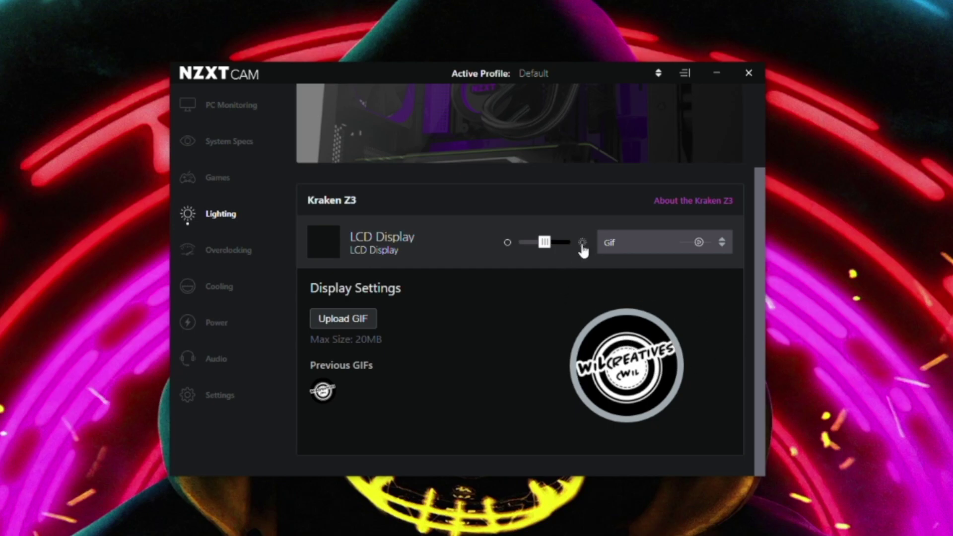
Step: Switch the Kraken Z3 LCD display to Dual Infographic mode
click(608, 243)
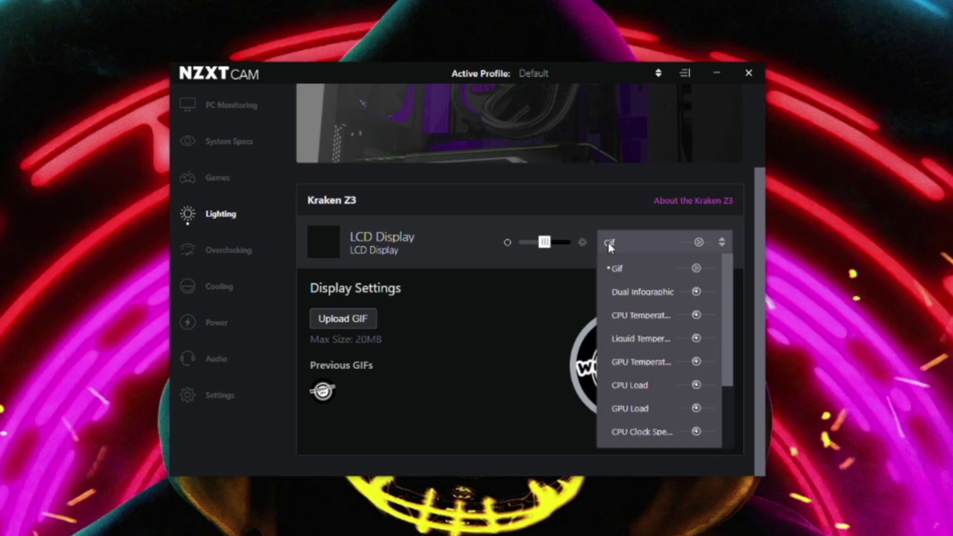
click(644, 304)
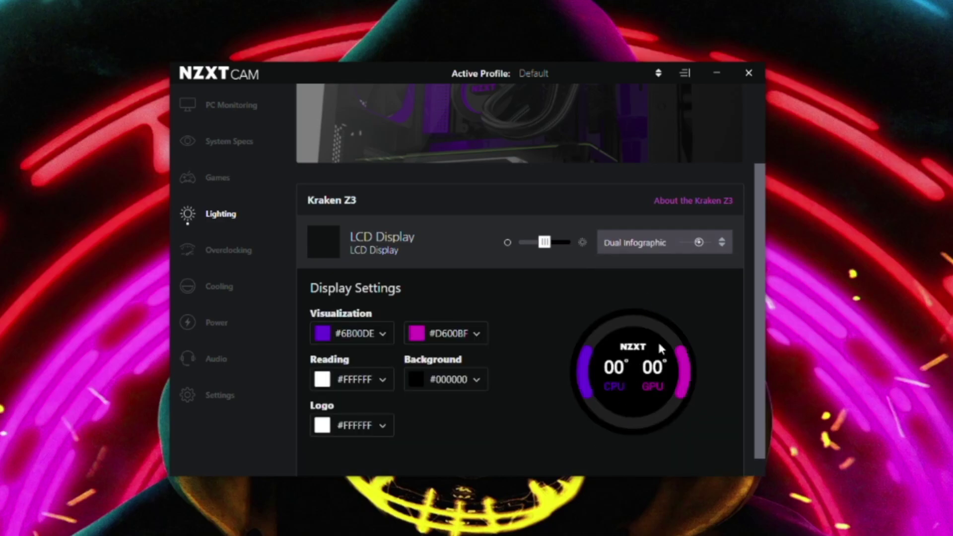
Step: Open the Kraken Z3 device details and try rotating the display to 0 Degree and +180 Degree
click(718, 203)
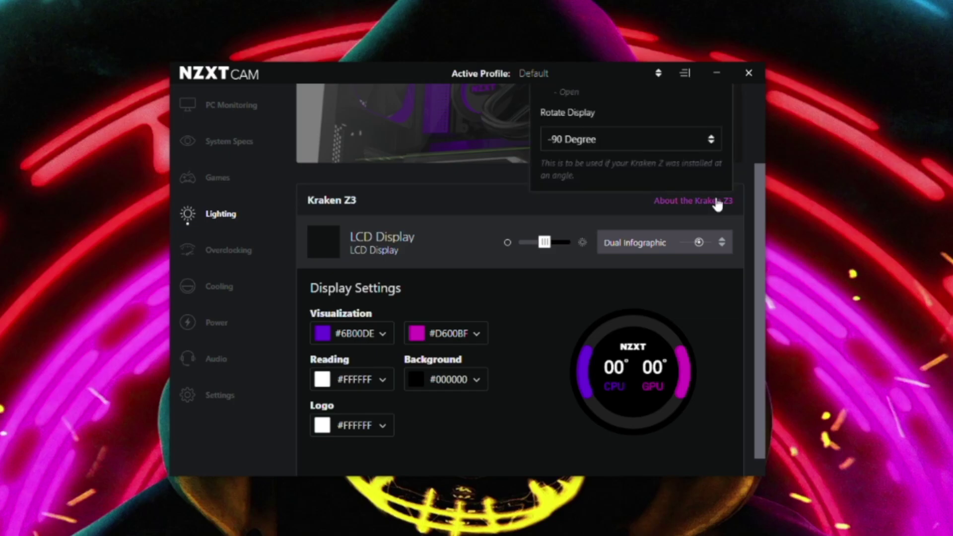
click(713, 143)
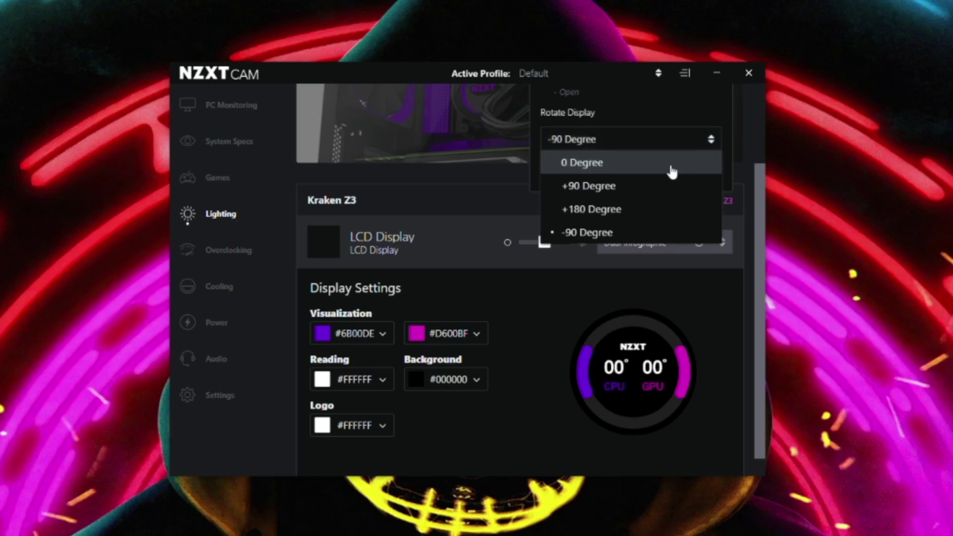
click(671, 164)
click(686, 140)
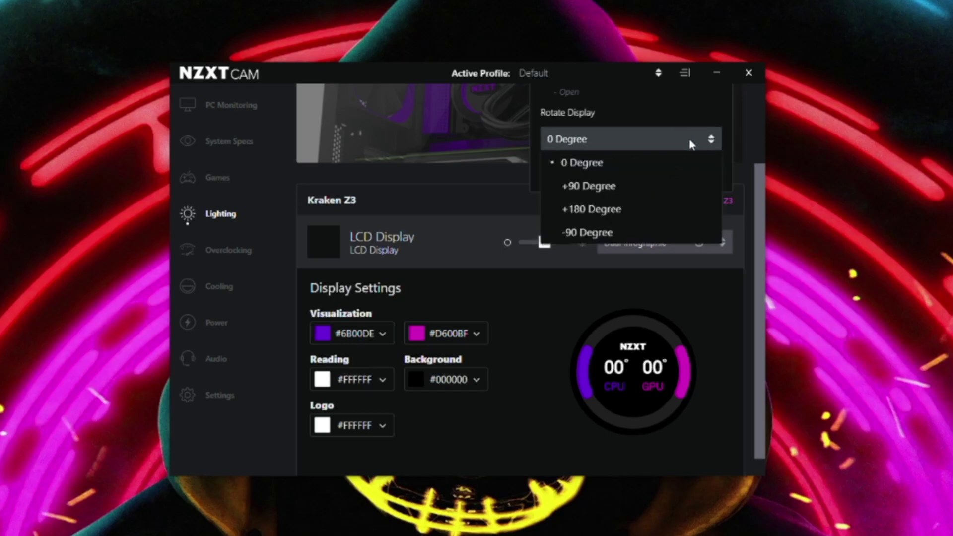
click(627, 208)
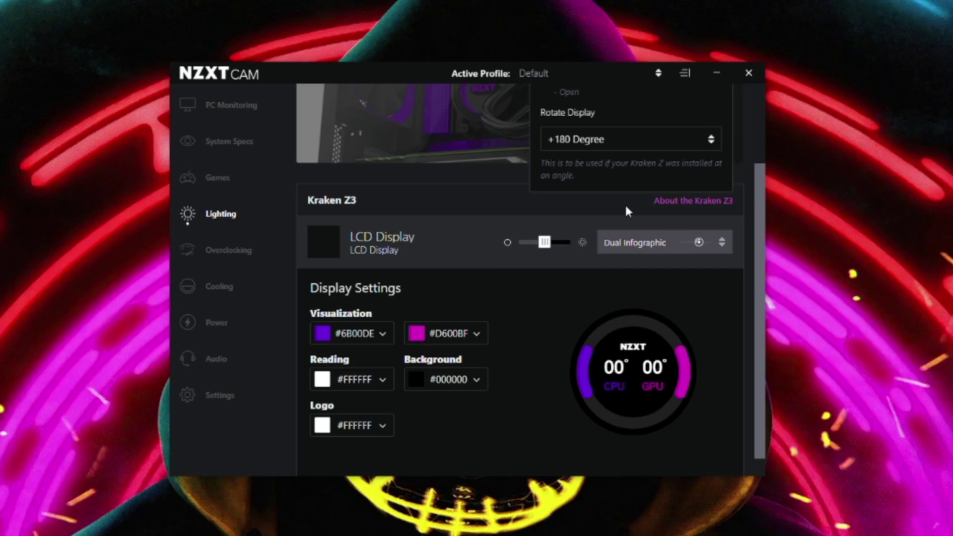
Step: Set the Kraken Z3 display rotation back to -90 Degree and close the device details
click(690, 141)
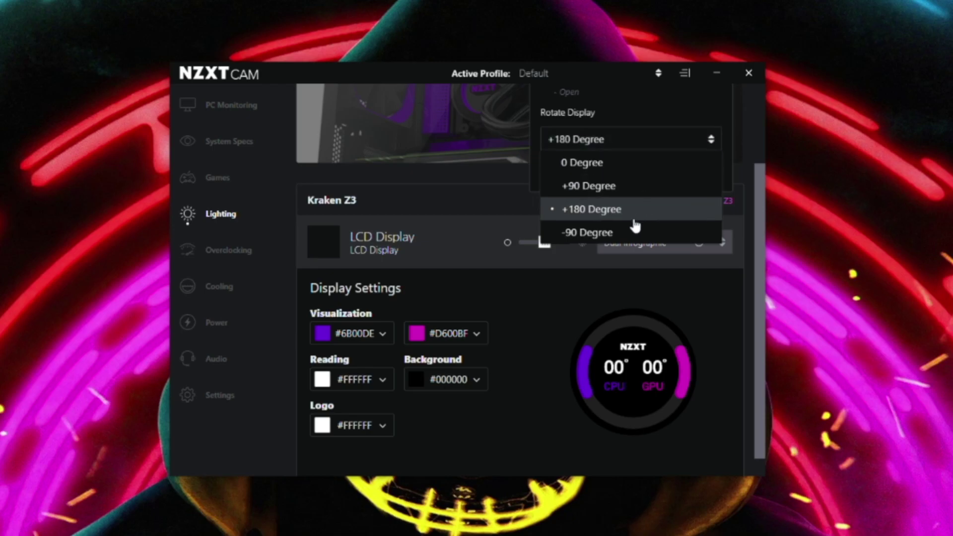
click(632, 234)
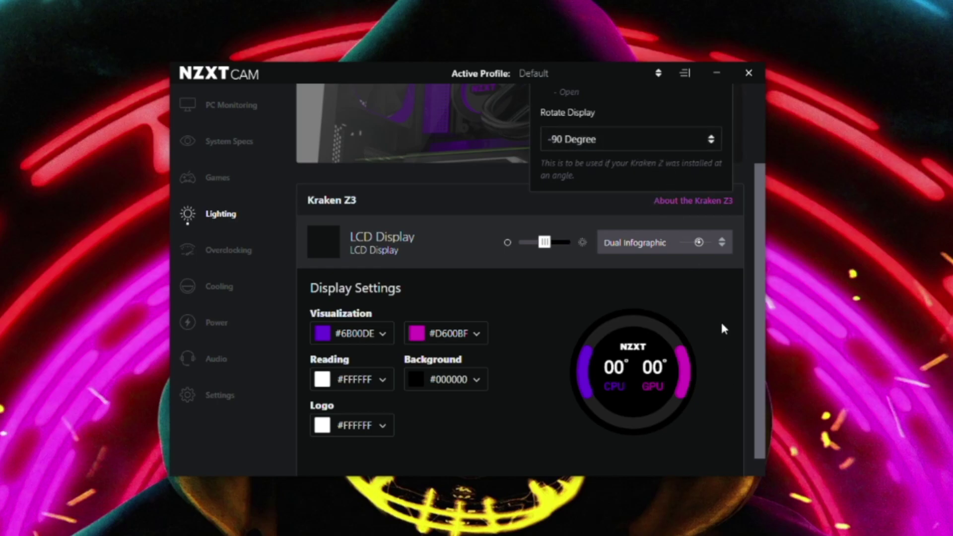
click(714, 306)
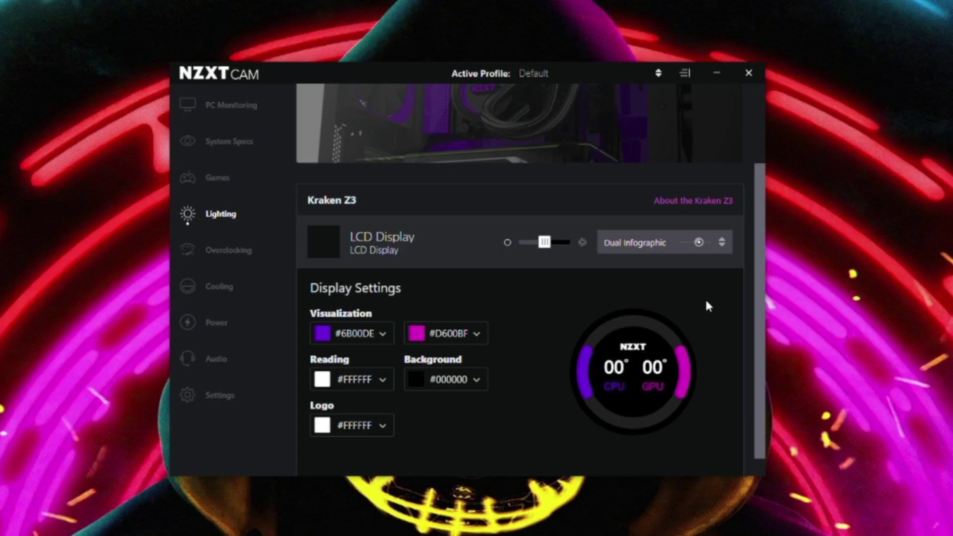